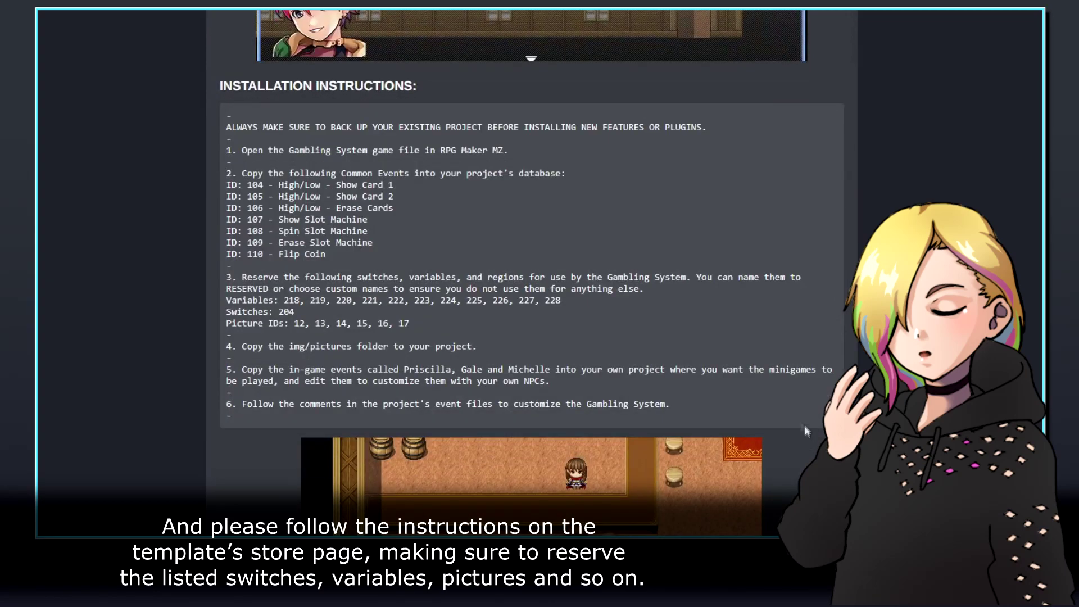
Highlight the template's installation instructions on the itch.io page, then clear the highlight.
left_click_drag(713, 422, 166, 111)
left_click(166, 110)
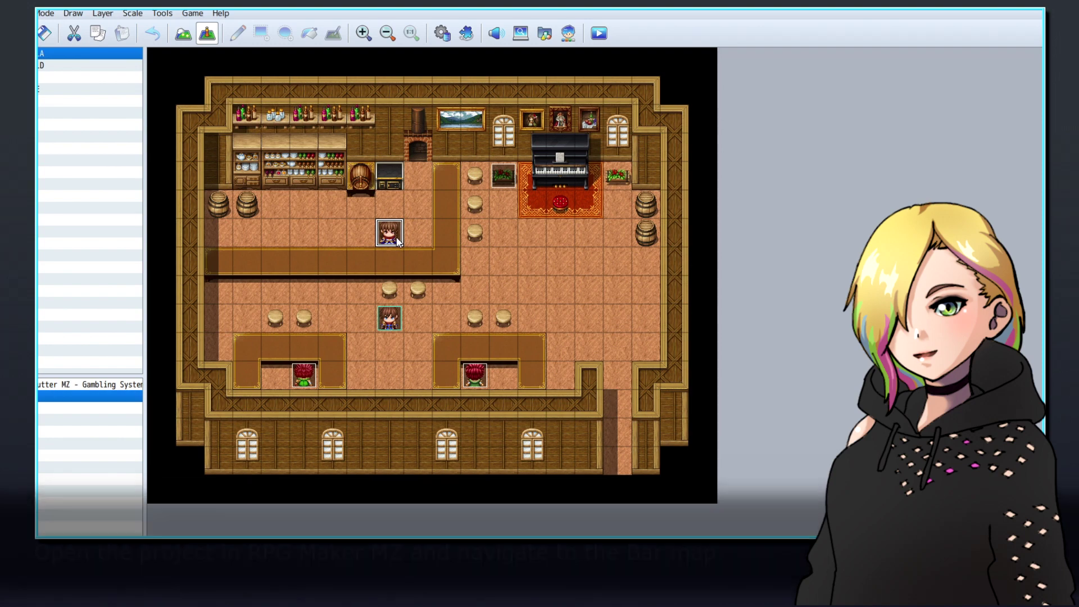
double_click(396, 238)
mouse_move(844, 196)
left_mouse_down()
mouse_move(835, 421)
mouse_move(844, 192)
left_mouse_up()
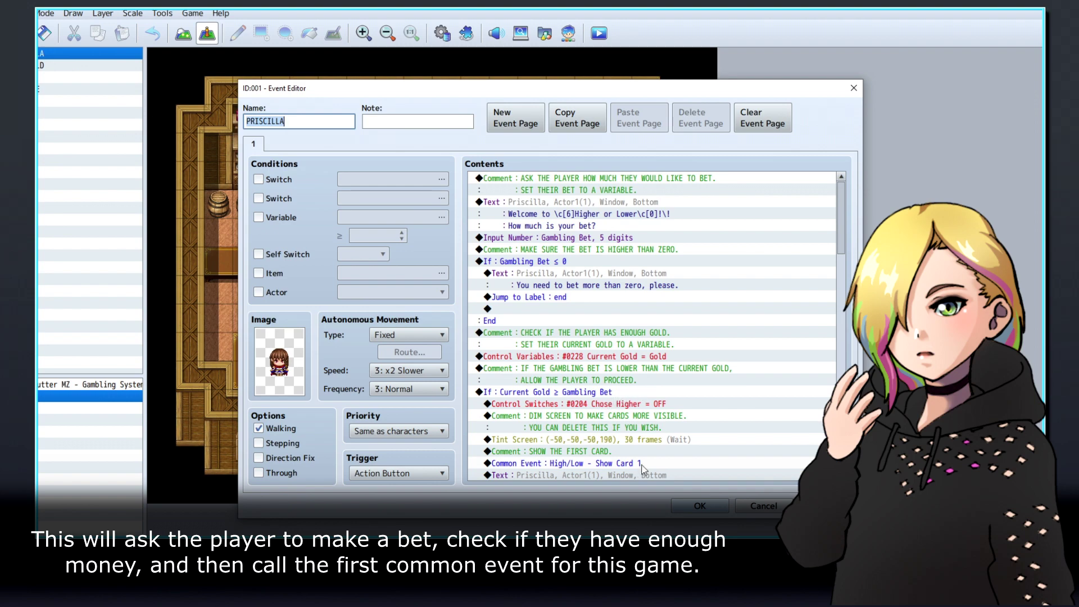
scroll(642, 469, "down", 3)
left_click(763, 506)
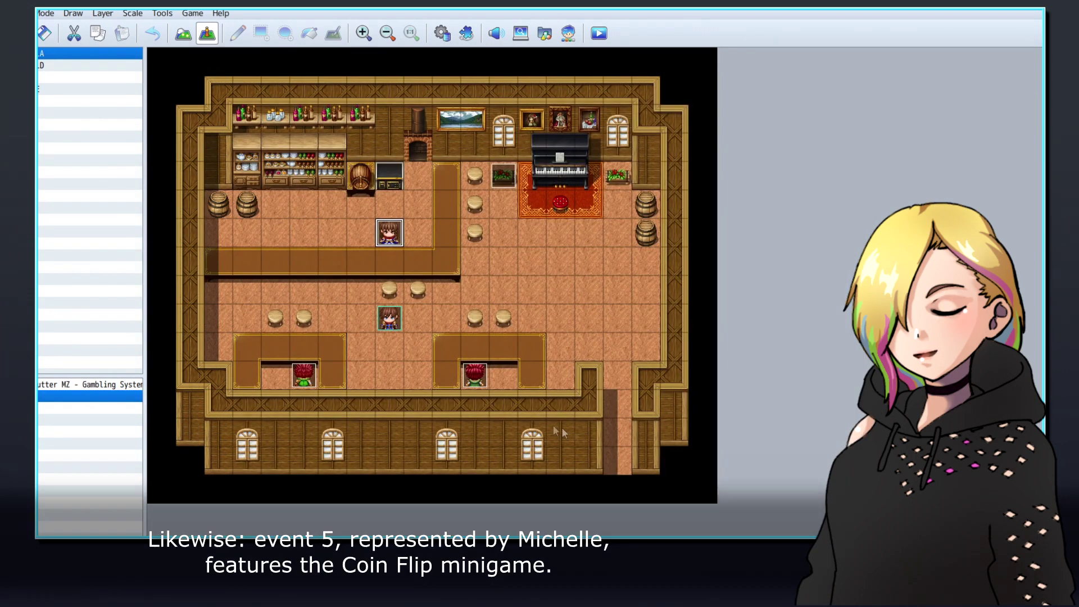
double_click(467, 383)
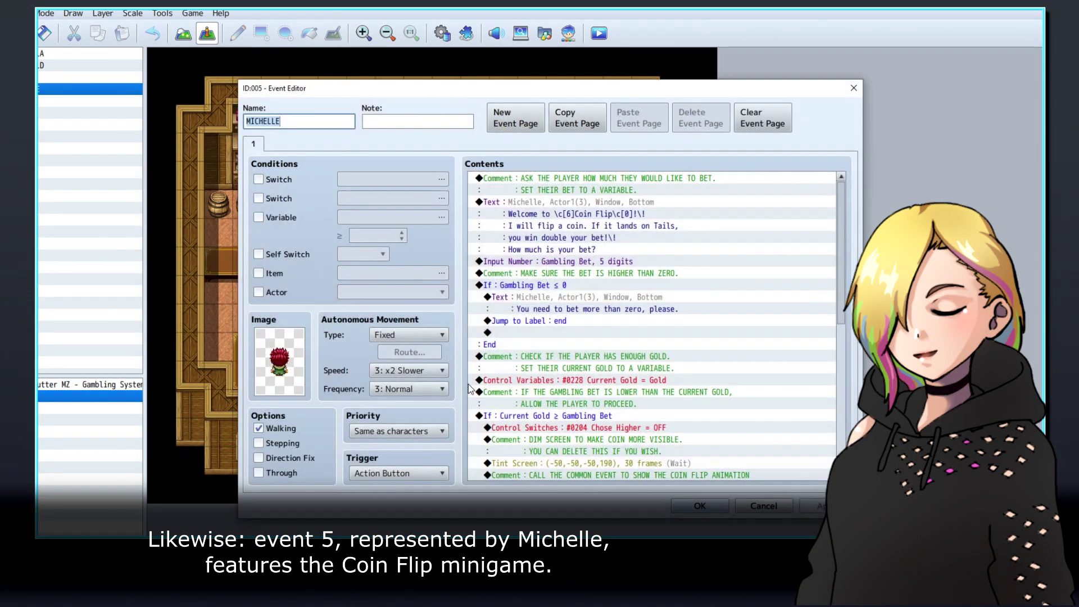
left_click_drag(845, 198, 834, 337)
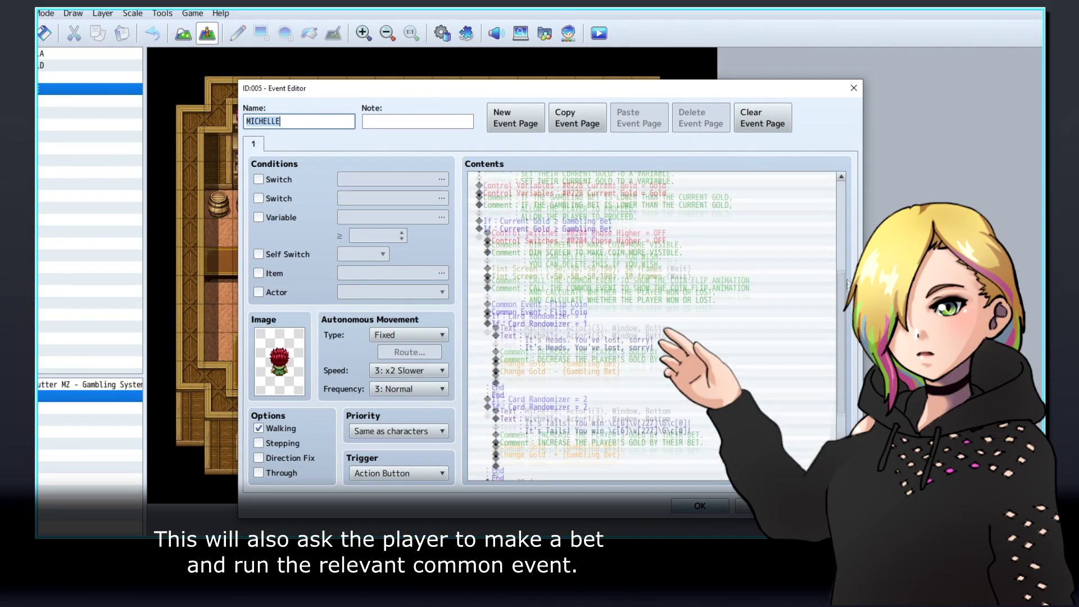
left_click_drag(835, 337, 843, 194)
left_click(700, 506)
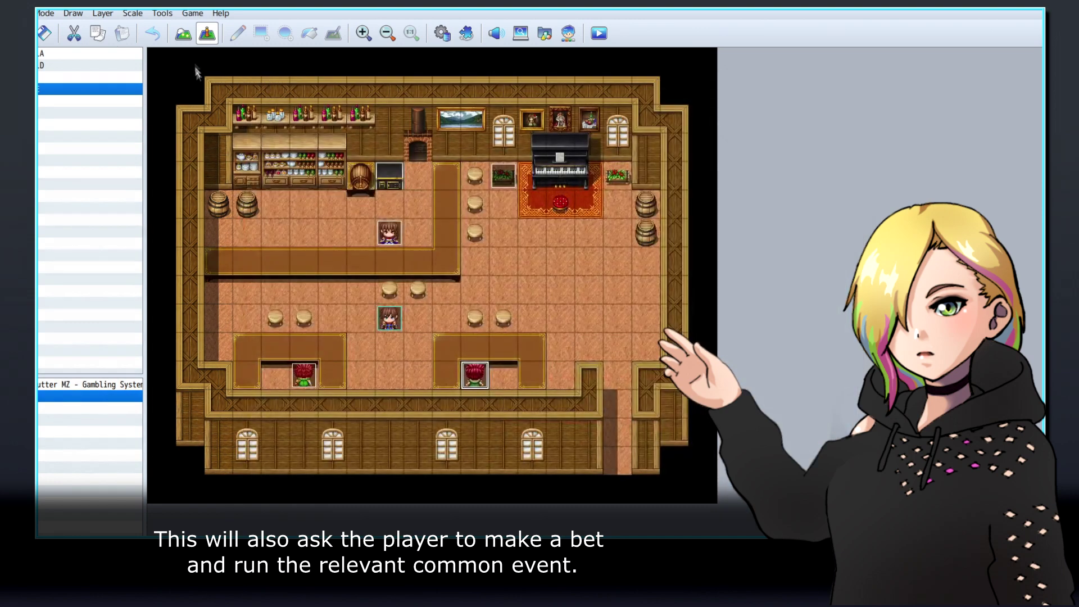
left_click(162, 13)
left_click(182, 28)
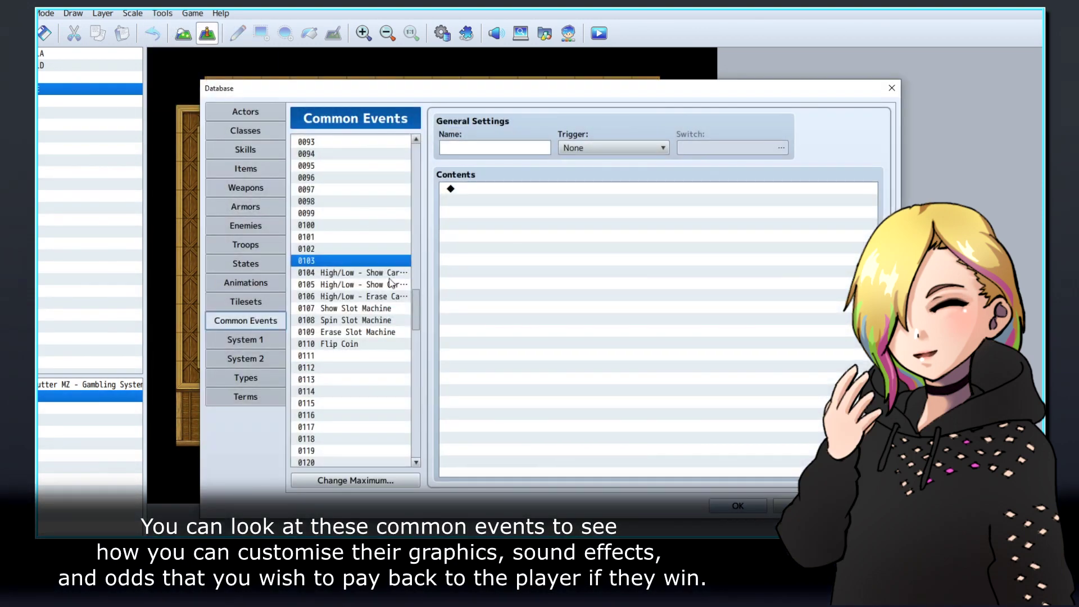
left_click(362, 272)
left_click(382, 298)
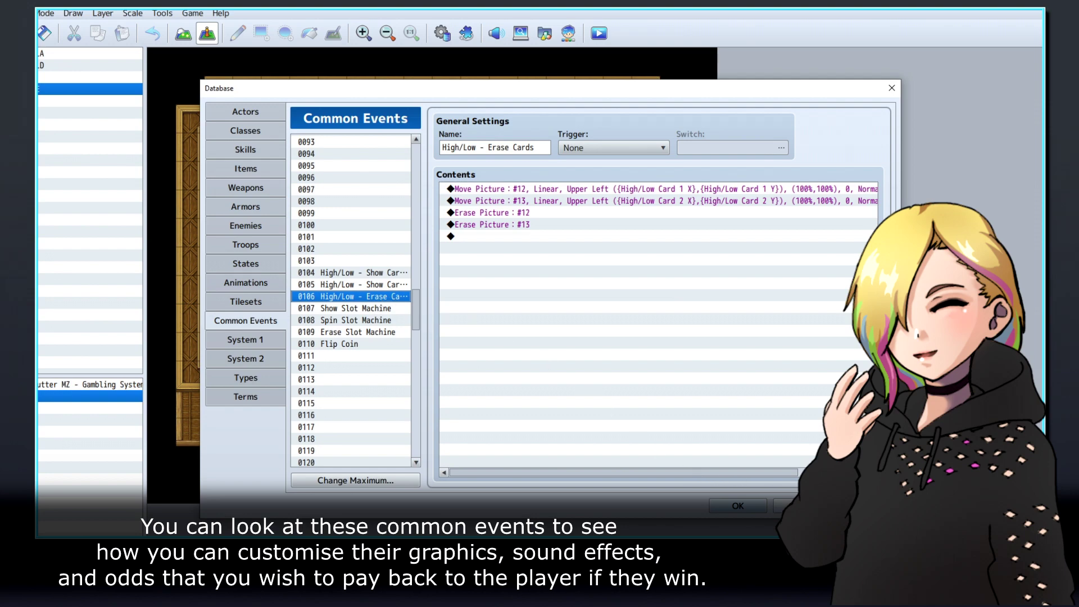
key("Escape")
double_click(312, 377)
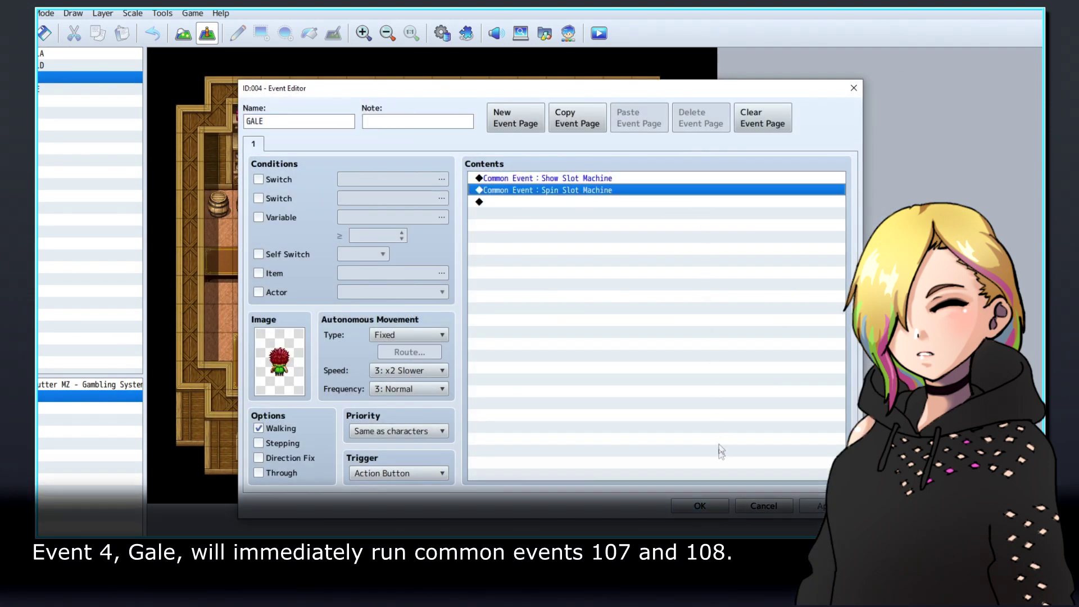
left_click(762, 504)
left_click(183, 28)
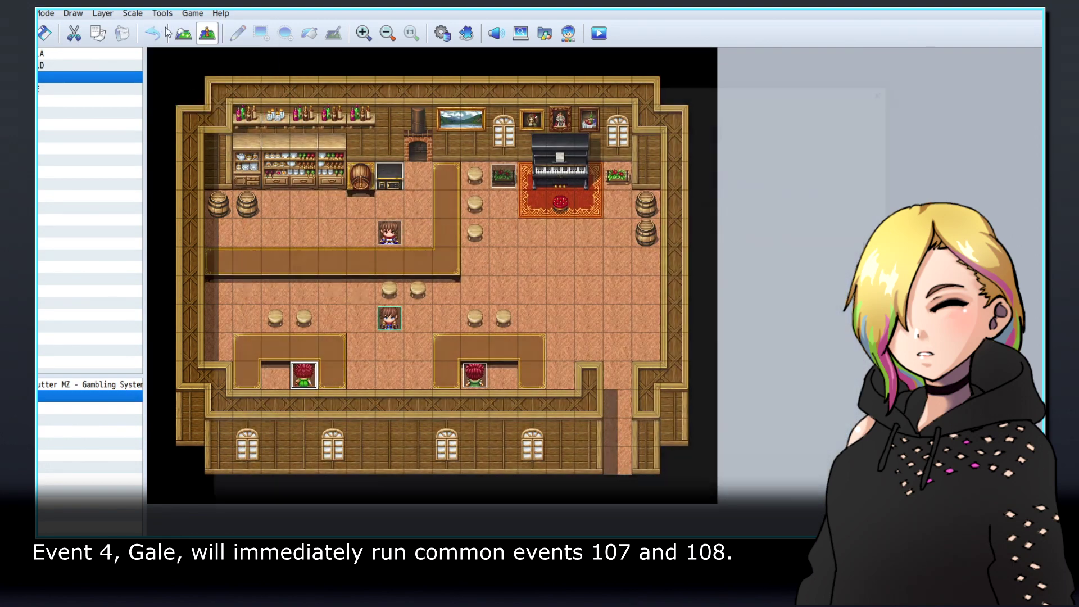
left_click(354, 308)
Review the Reel 3 = 3 command and the Spin Slot Machine common event's slot-machine3 picture command.
left_click(657, 367)
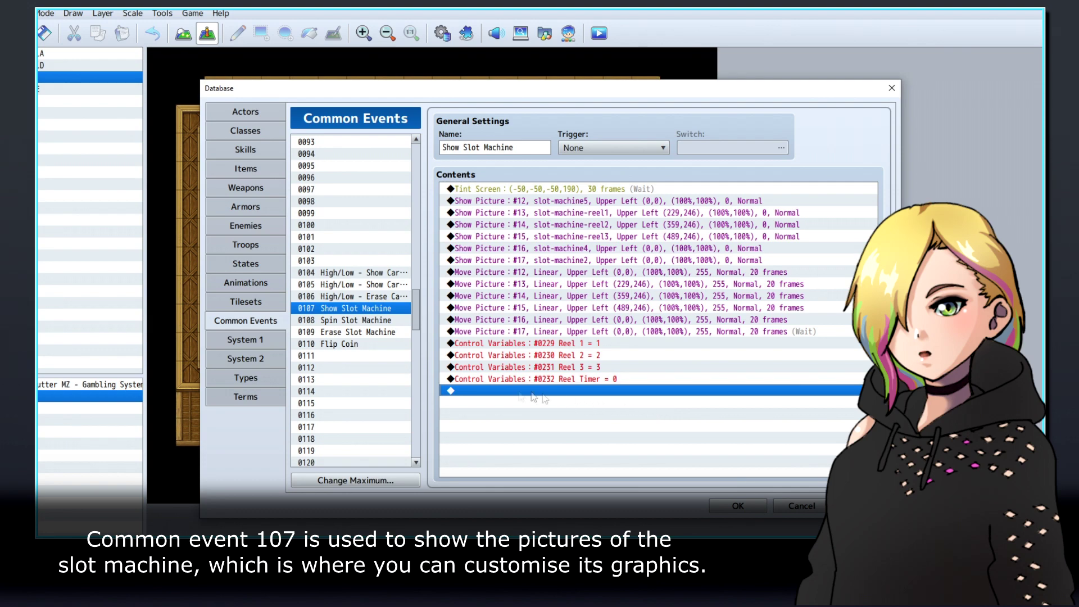
left_click(364, 321)
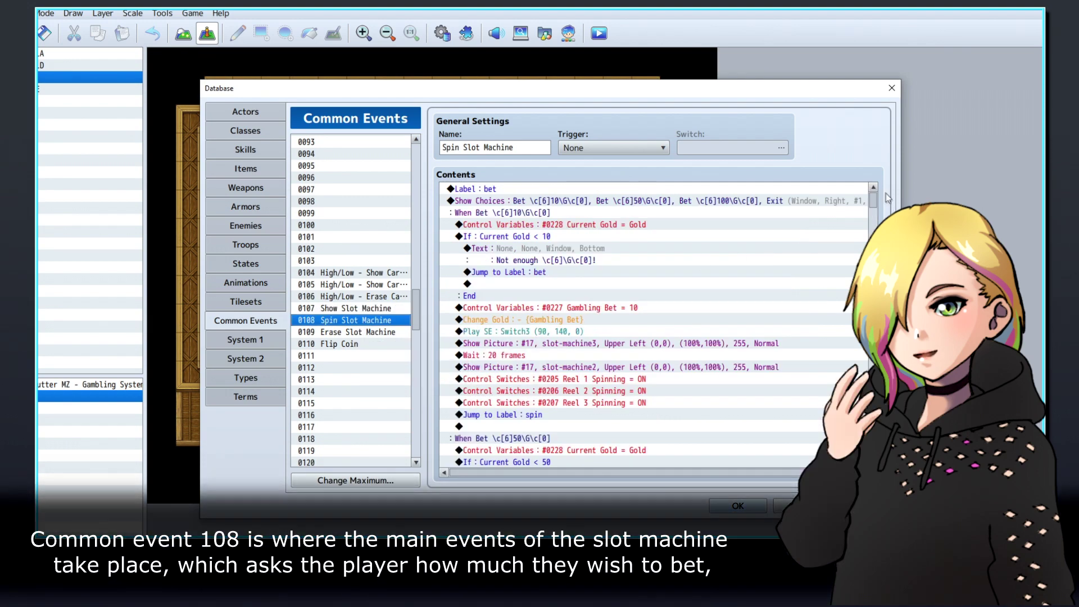
left_click_drag(872, 201, 872, 279)
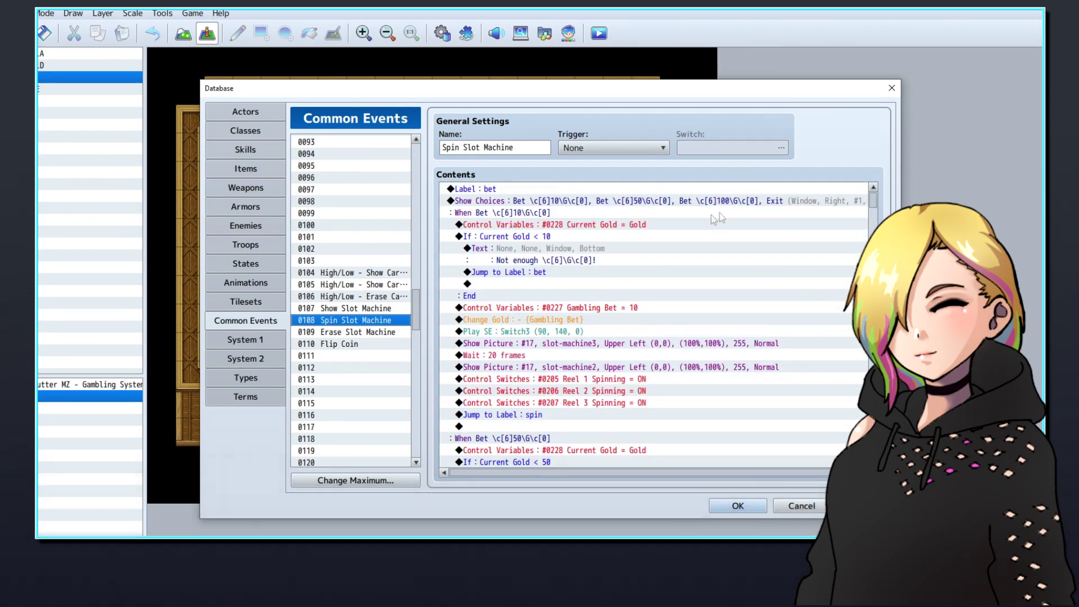
right_click(624, 344)
Edit the slot-machine3 Show Picture command and browse its image in Select an Image.
left_click(637, 349)
left_click(665, 251)
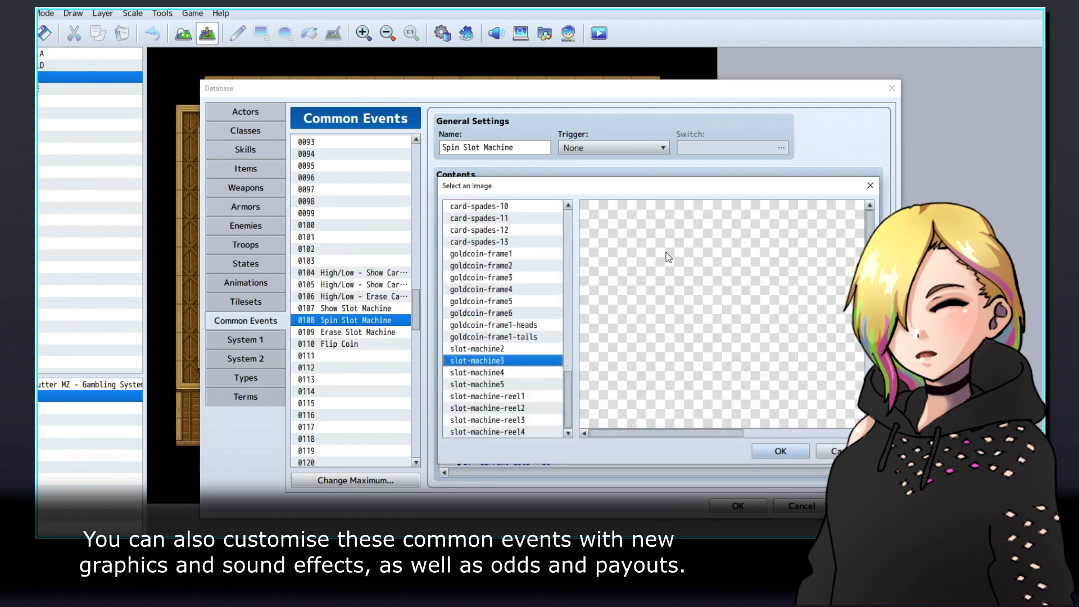